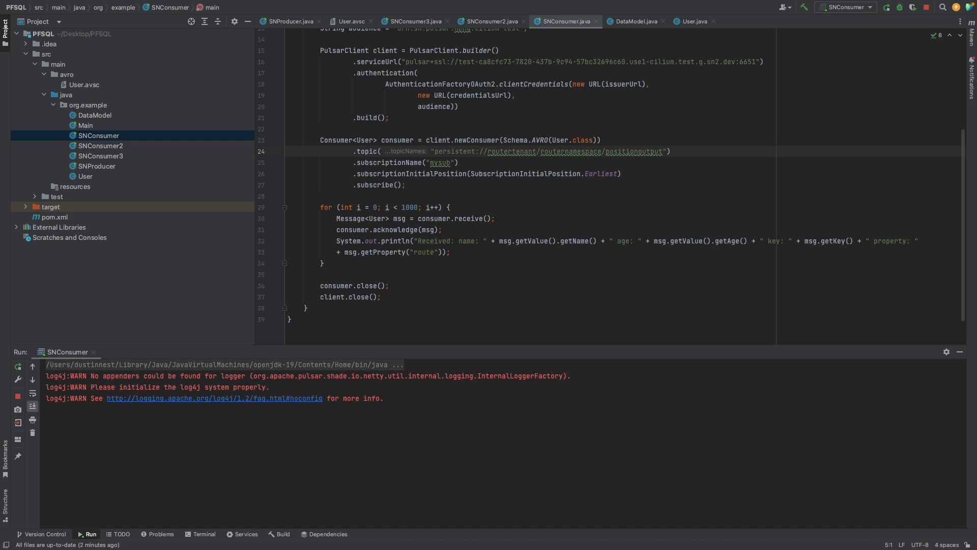
Run the SNProducer class and place its output beside the SNConsumer output.
click(89, 170)
right_click(91, 169)
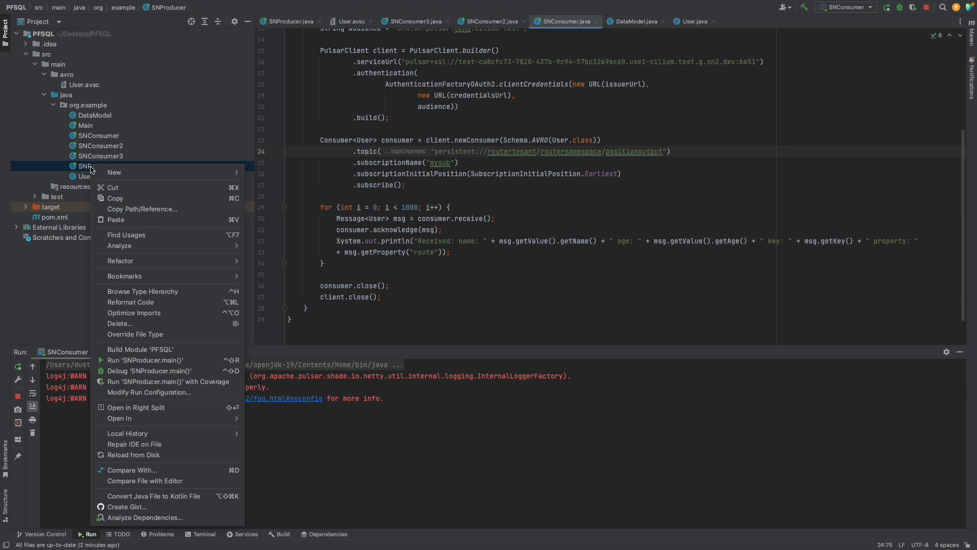
click(141, 360)
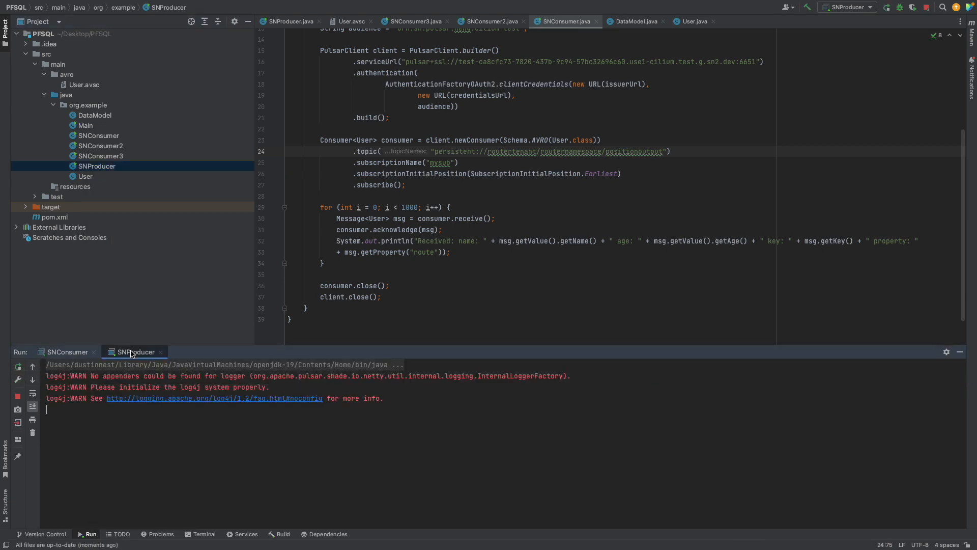
drag(70, 358, 827, 401)
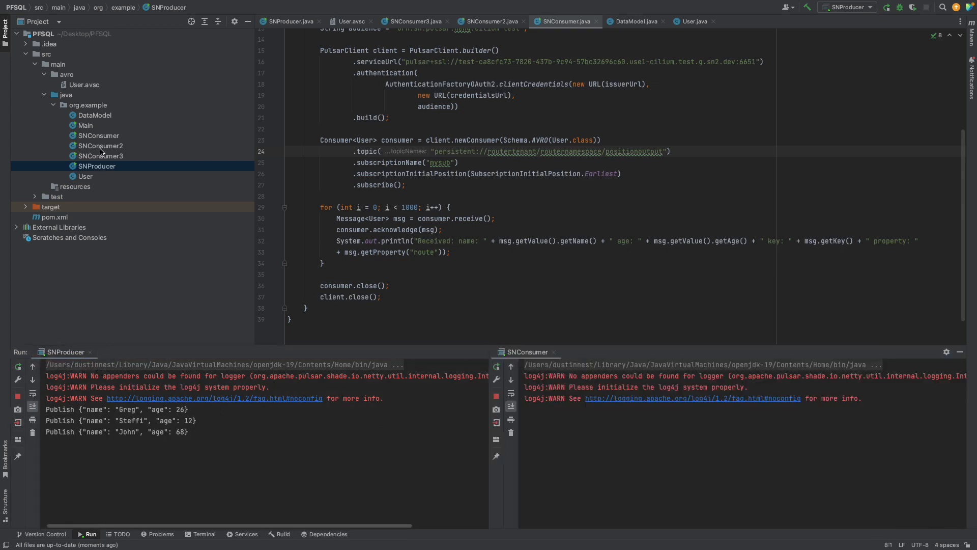
Open the producer and consumer sources and highlight the input and output topic names they use.
double_click(100, 170)
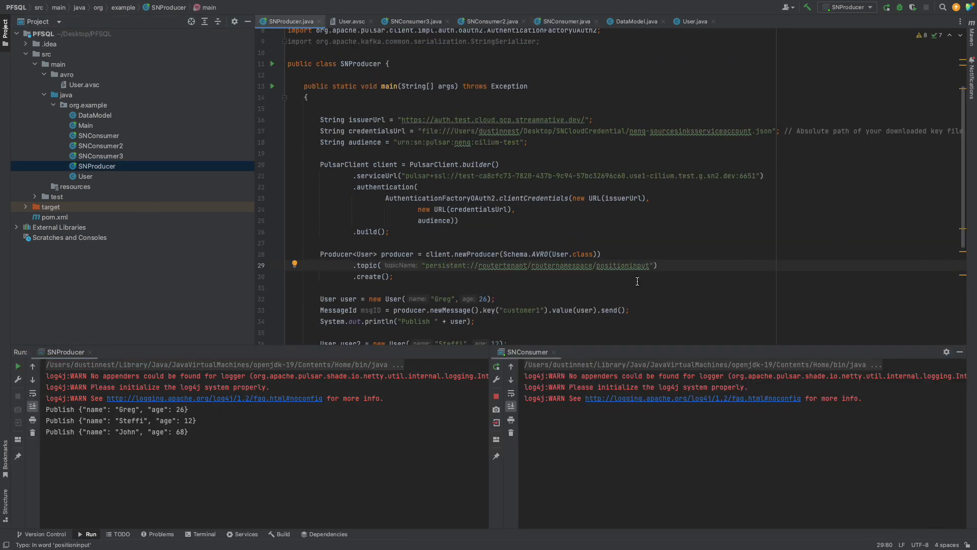
drag(650, 265, 598, 269)
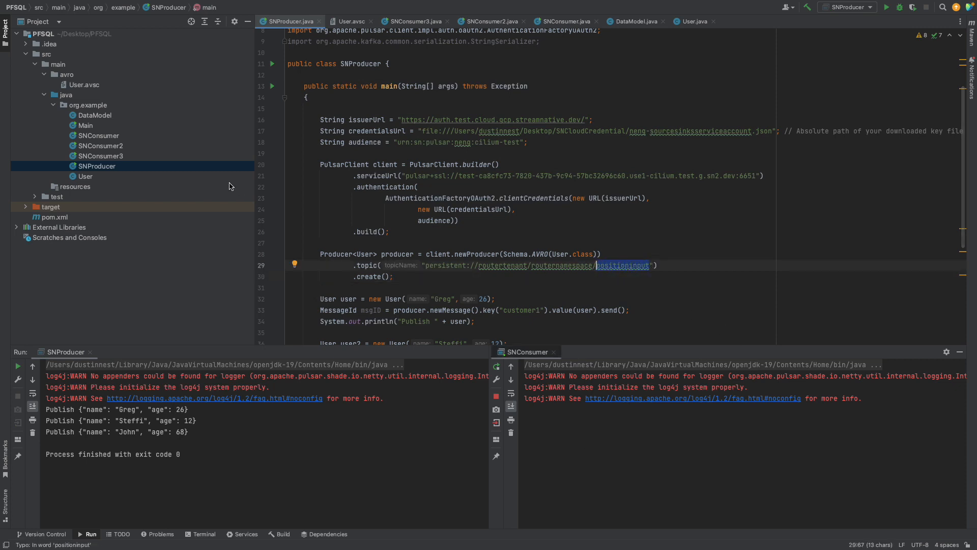
double_click(99, 136)
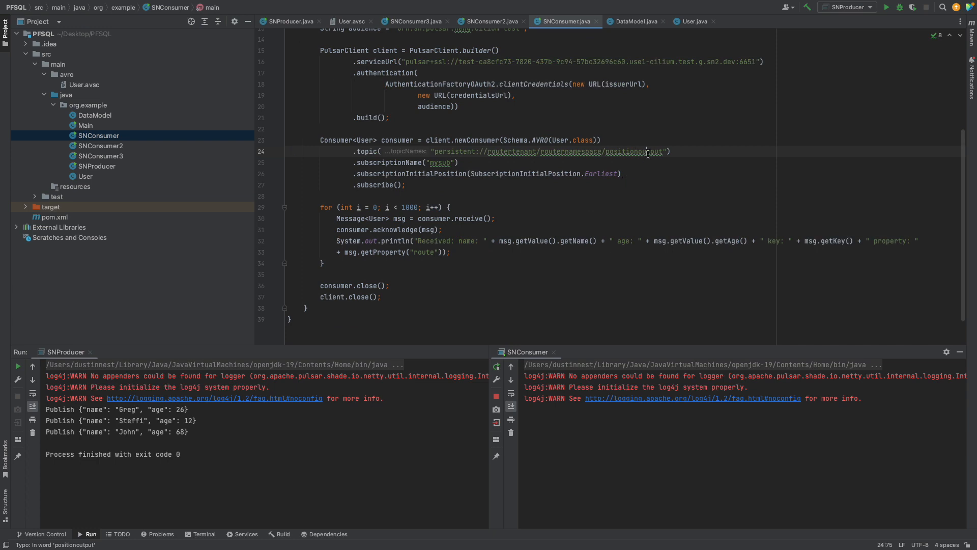
drag(664, 153, 606, 156)
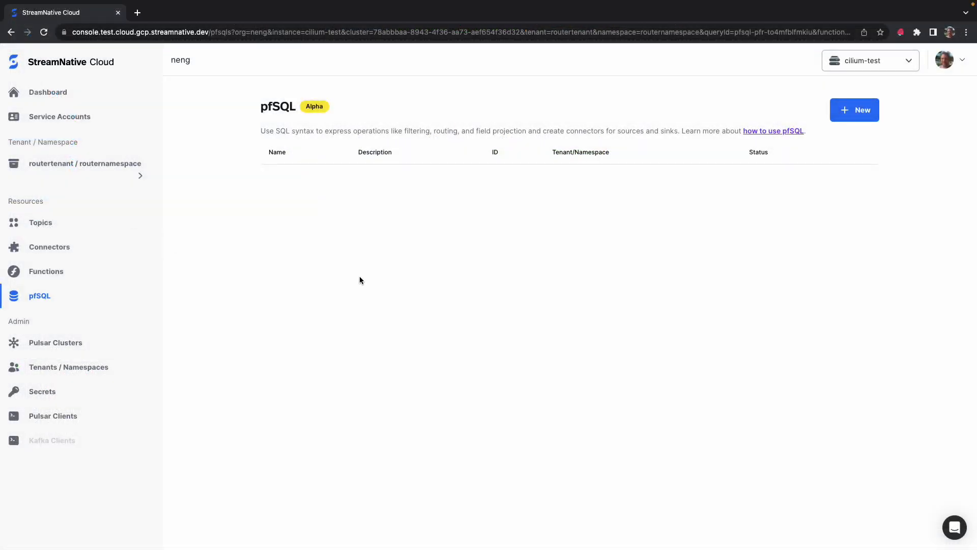
Start a new pfSQL query named positiontest with description my description and service account sourcesinksserviceaccount.
click(845, 111)
click(347, 187)
click(336, 287)
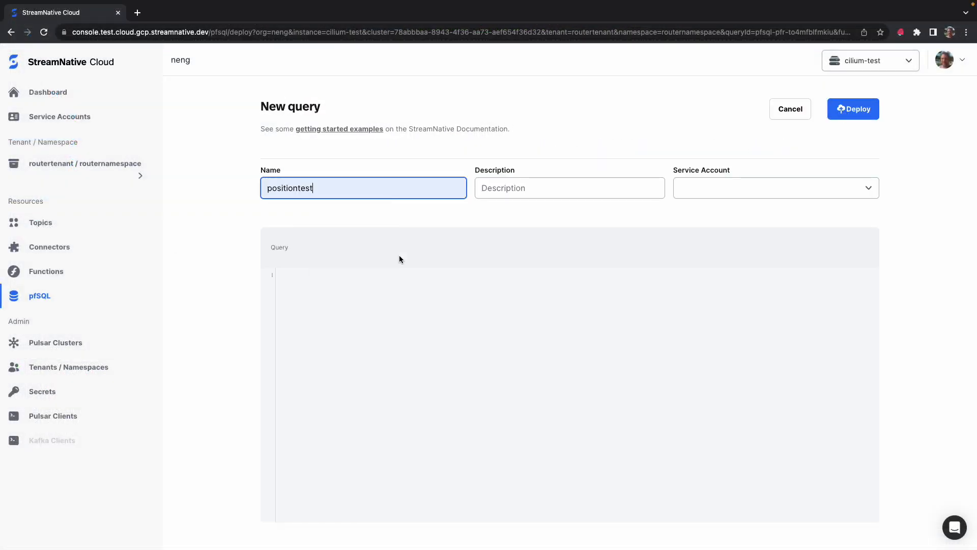
click(503, 186)
click(539, 234)
click(707, 188)
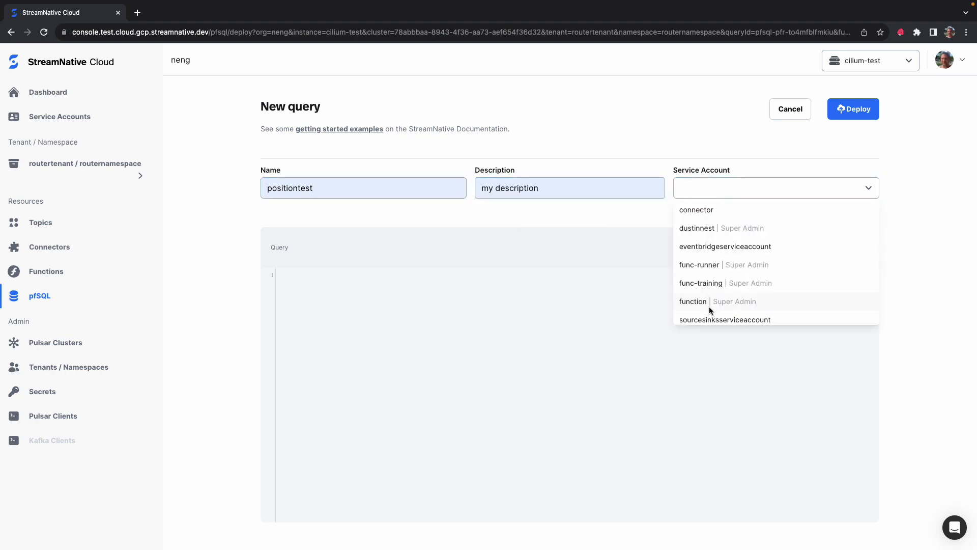
click(710, 316)
Paste the query inserting into positionoutput from positioninput, then deploy it.
click(325, 279)
text(INSERT INTO `routertenant/routernamespace/positionoutput` SELECT * FROM `routertenant/routernamespace/positioninput`)
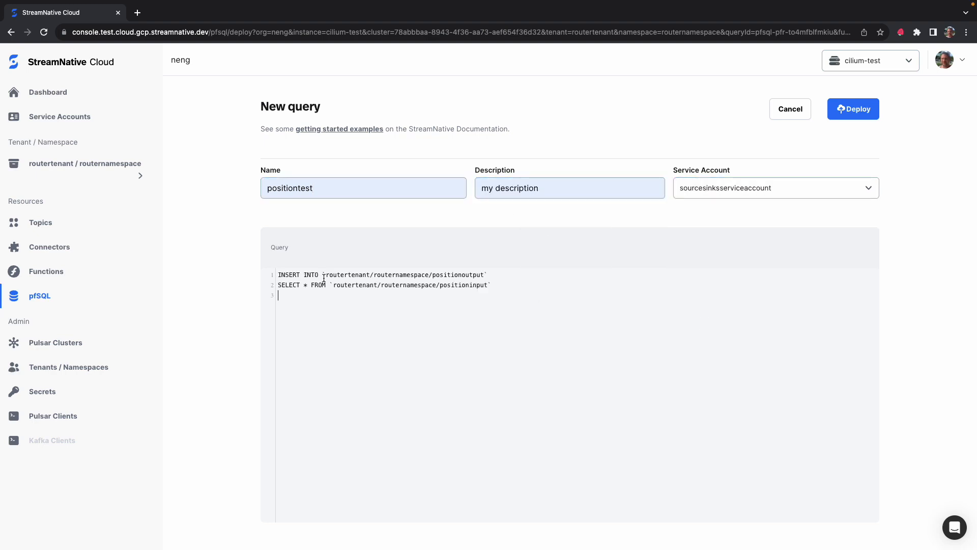
key(BackSpace)
click(860, 113)
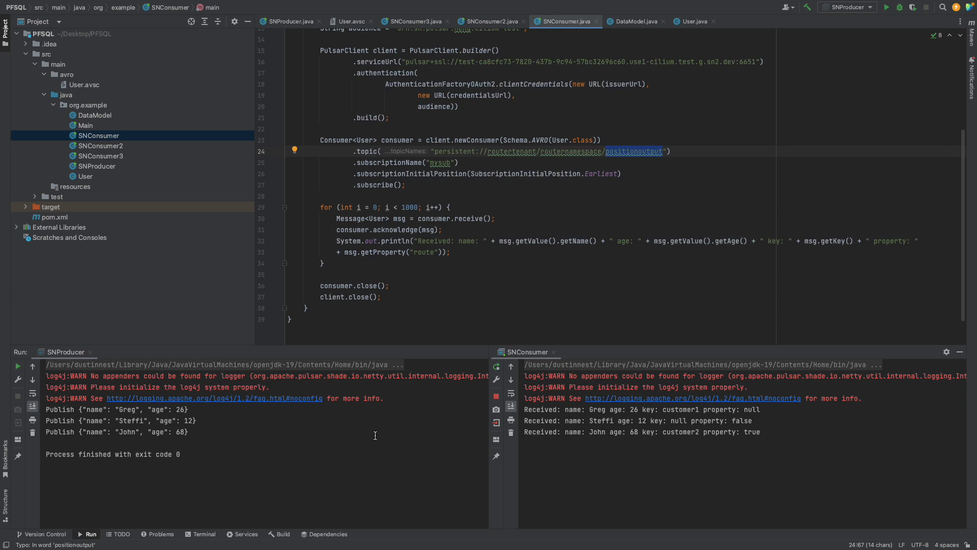
Run the SNProducer class again to publish the messages.
drag(198, 432, 37, 414)
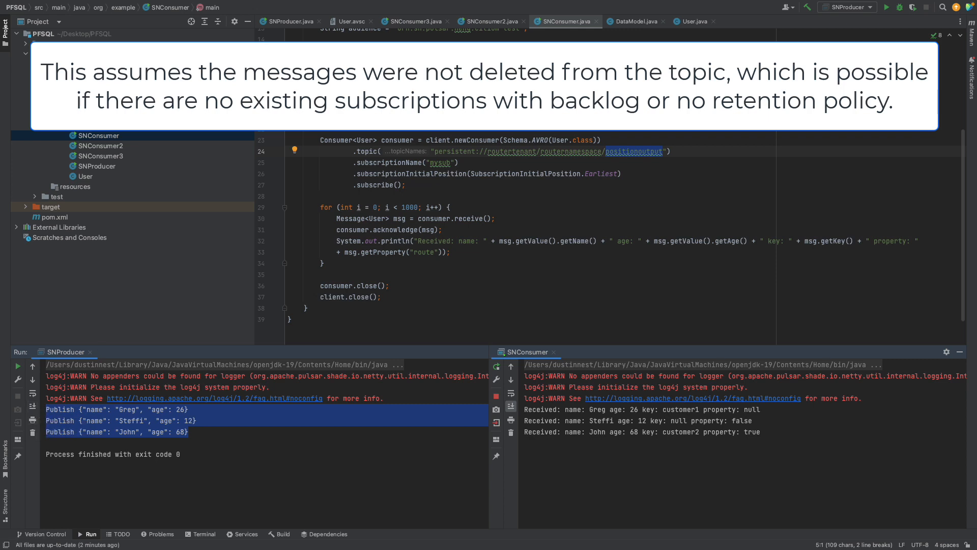
right_click(108, 168)
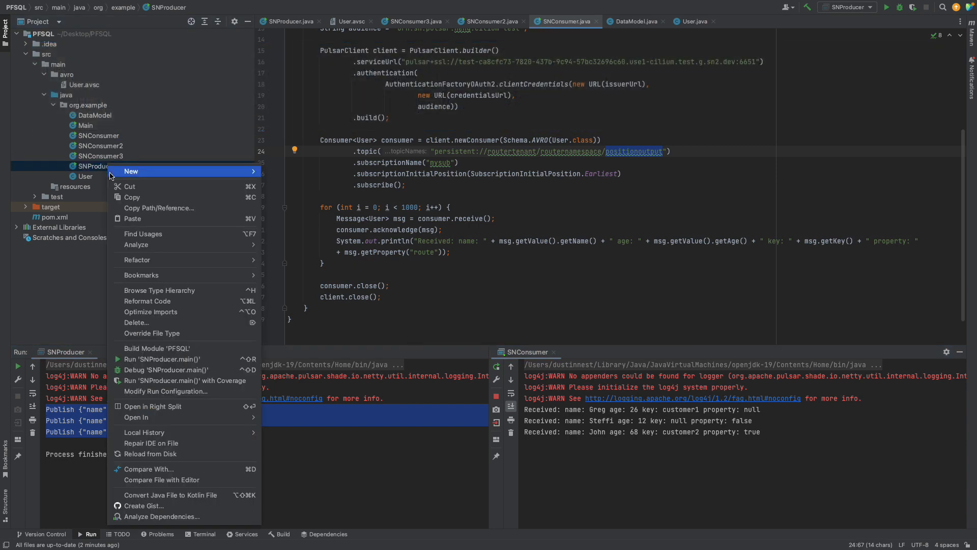
click(152, 359)
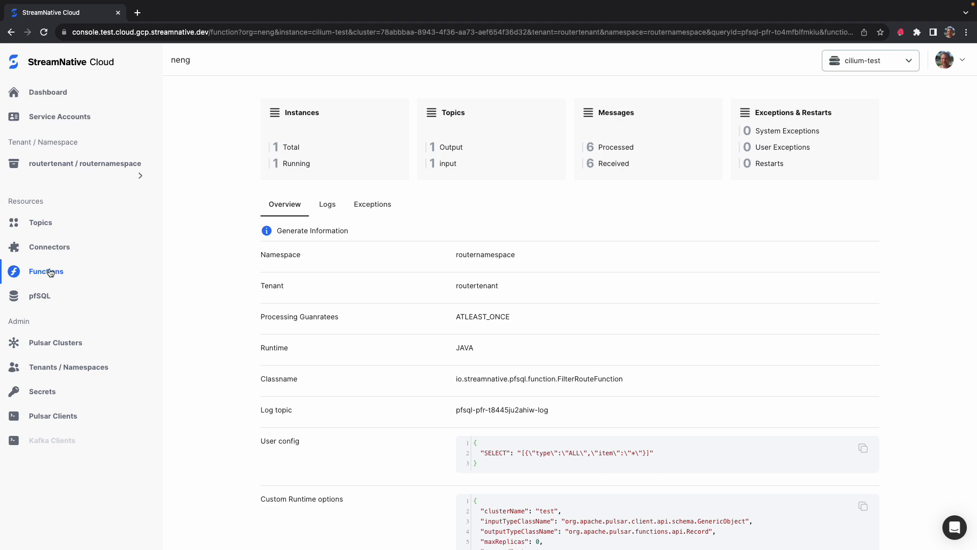
Examine the deployed function's subscription position.
scroll(474, 375, down, 5)
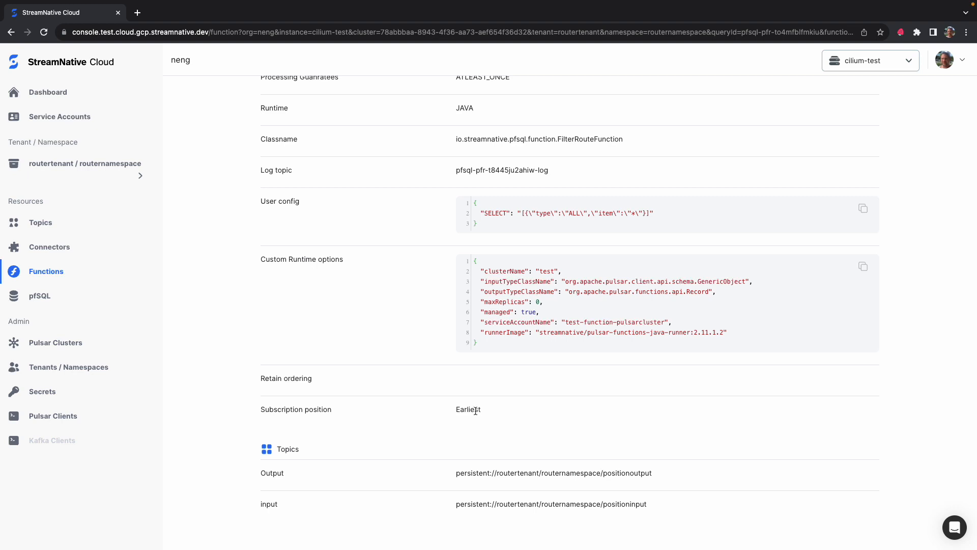
double_click(476, 410)
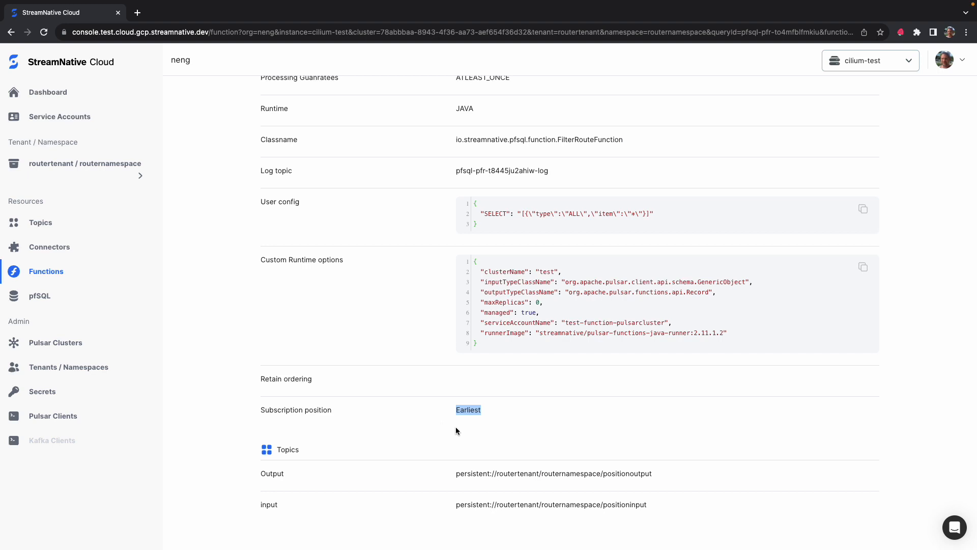
Delete the positiontest query, entering its name to confirm.
click(62, 298)
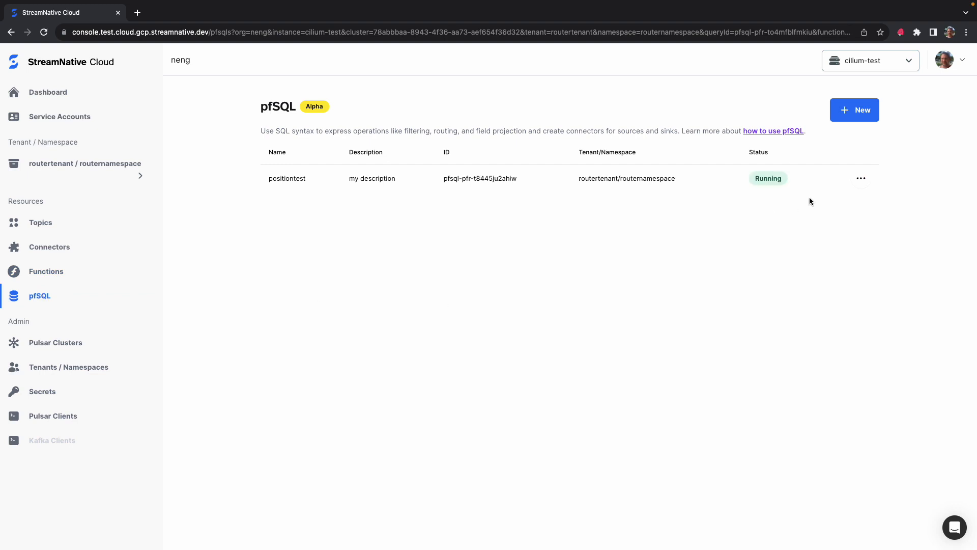
click(863, 178)
click(812, 243)
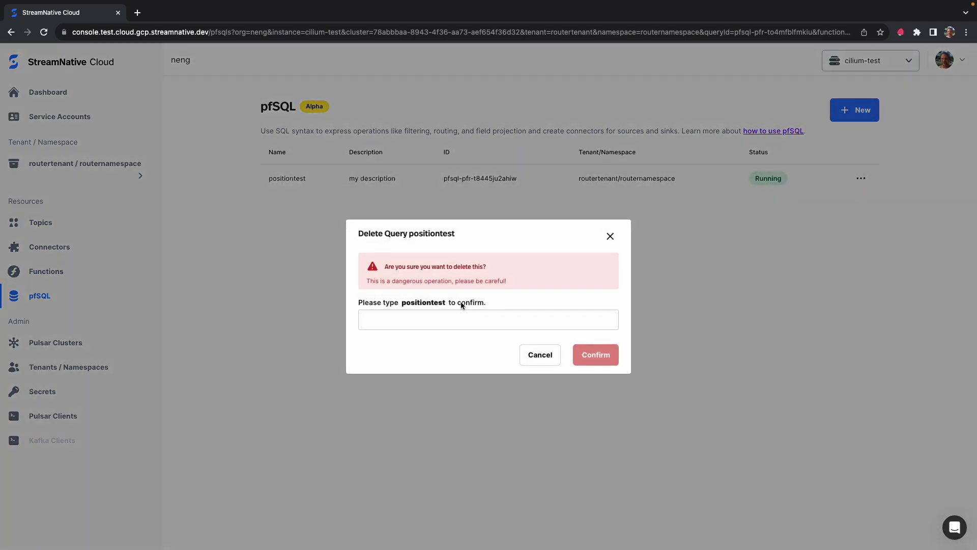
click(458, 319)
text(positi)
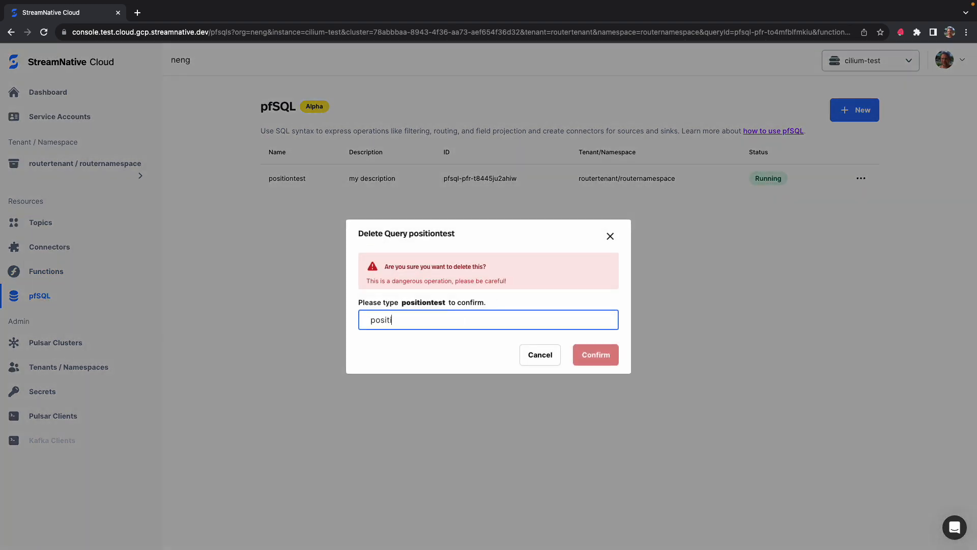
text(nt)
text(ontest)
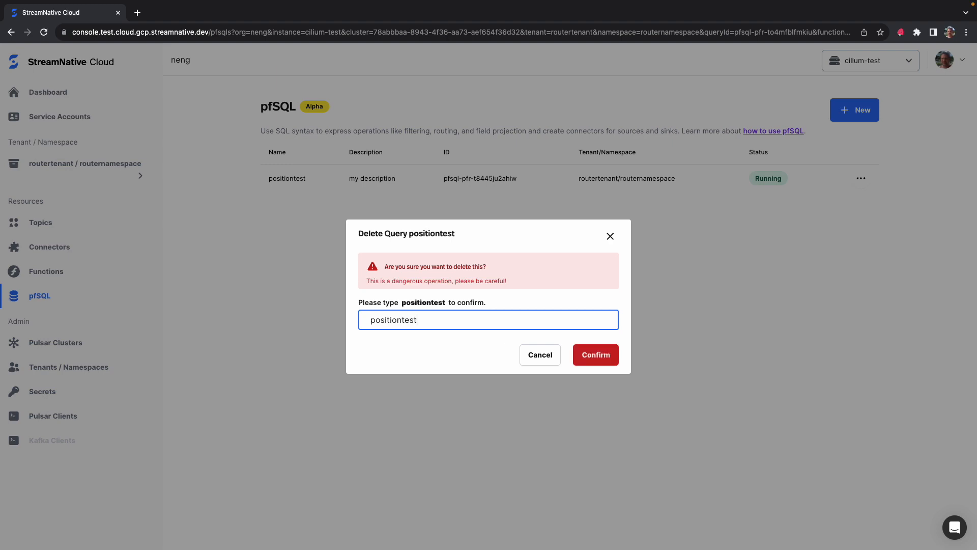
key(Return)
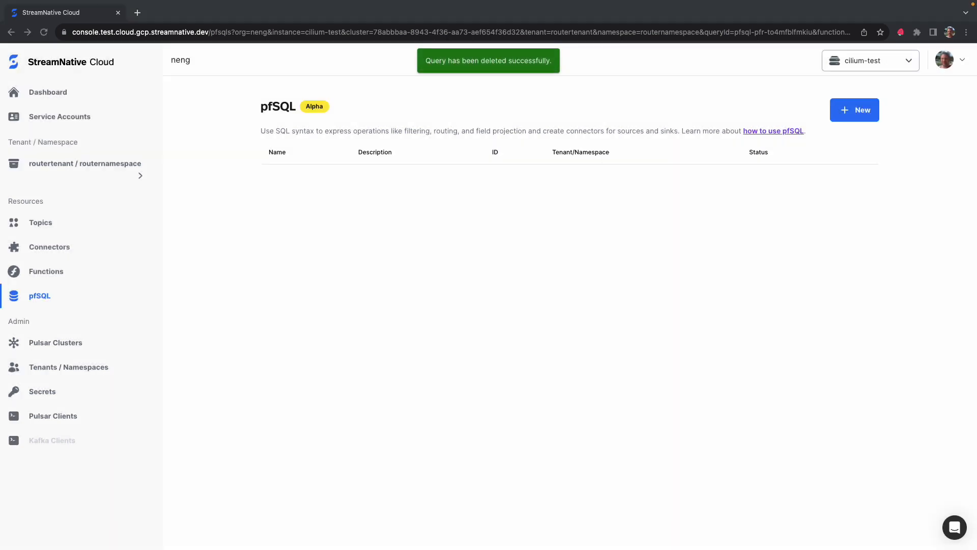
Start a new query, paste the SQL with OPTIONS subscriptionPosition=Latest, and name it positiontest.
click(857, 111)
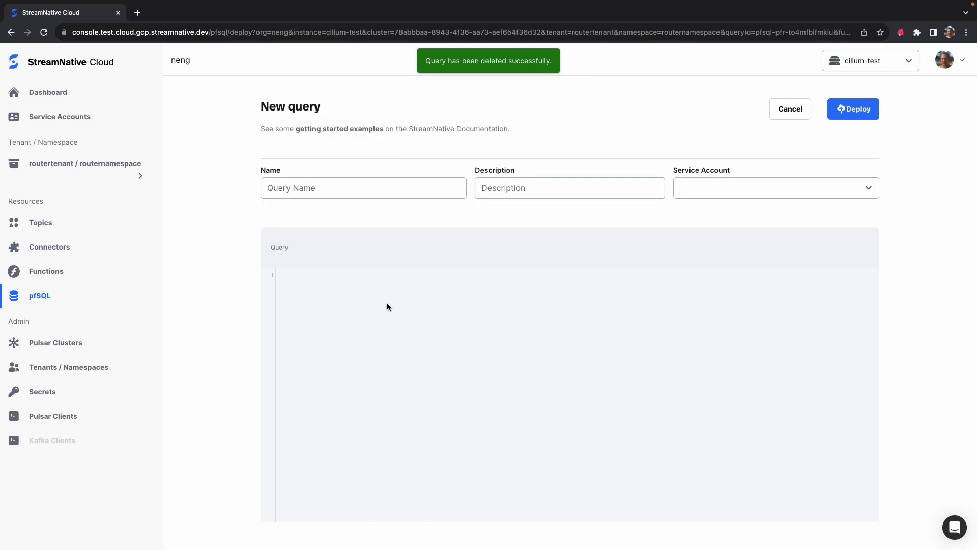
text(INSERT INTO `routertenant/routernamespace/positionoutput` SELECT * FROM `routertenant/routernamespace/positioninput` OPTIONS ("subscriptionPosition"=Latest))
click(373, 193)
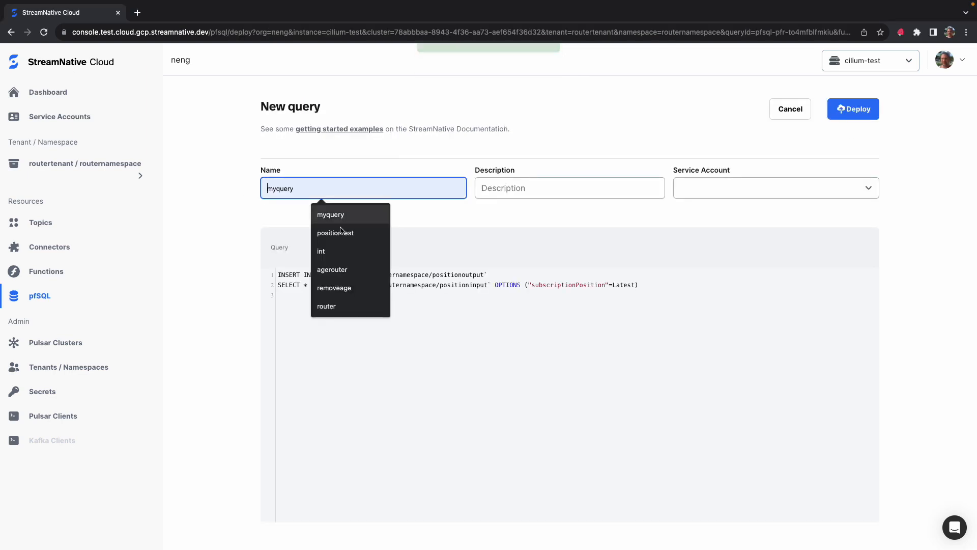
click(349, 234)
Set the description to my description and the service account to sourcesinksserviceaccount.
click(509, 190)
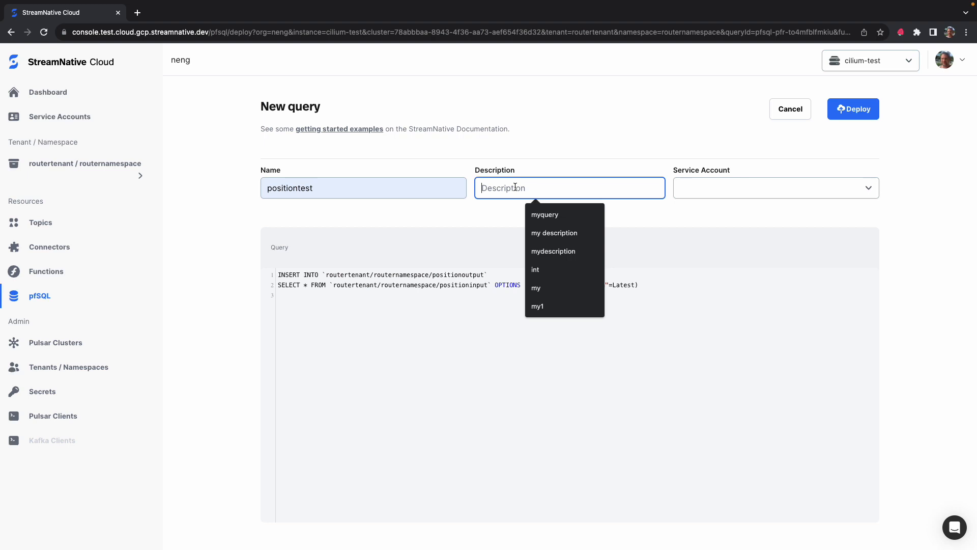
click(538, 233)
click(755, 184)
click(710, 317)
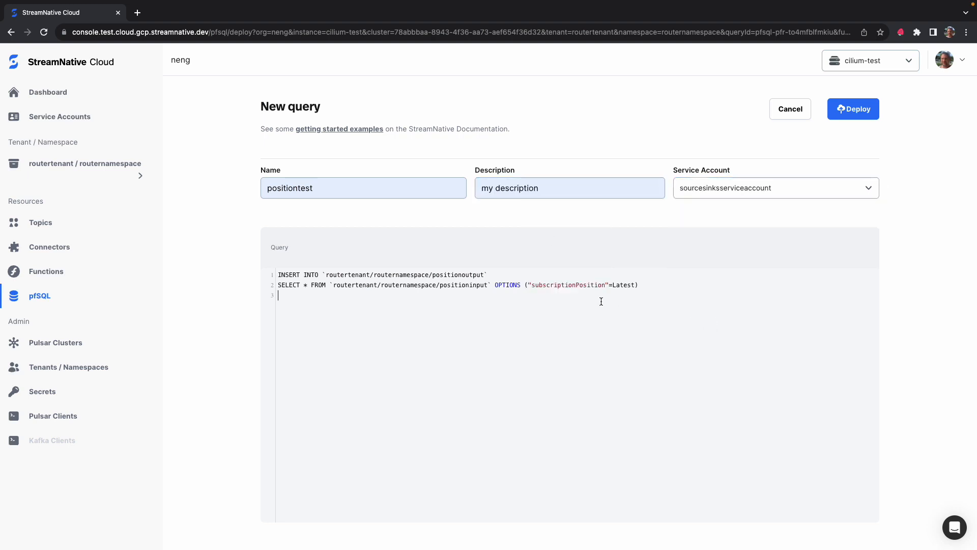
Remove the trailing empty lines from the query and deploy it.
drag(658, 284, 499, 289)
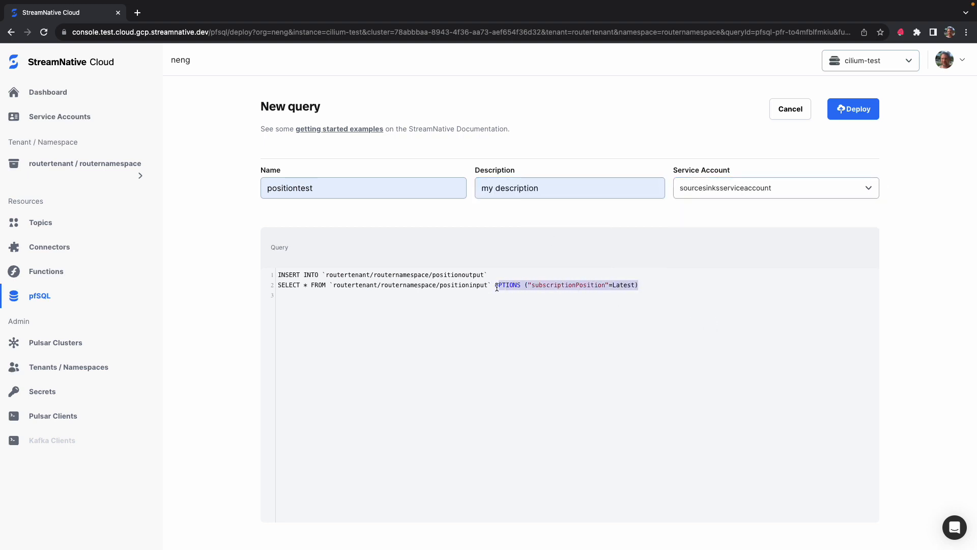
click(493, 286)
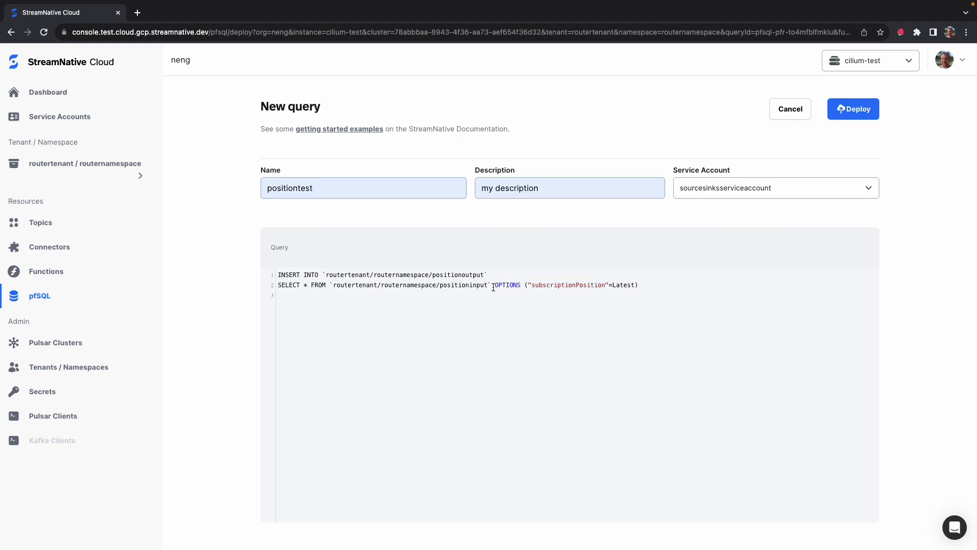
key(Down)
key(BackSpace)
key(BackSpace)
click(856, 110)
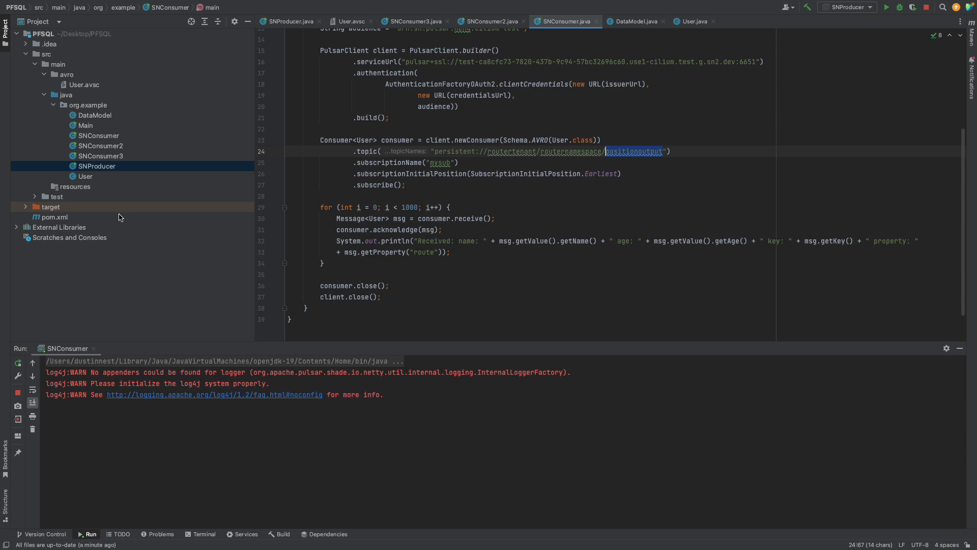
Run the SNProducer class and compare its output beside the SNConsumer output.
right_click(101, 167)
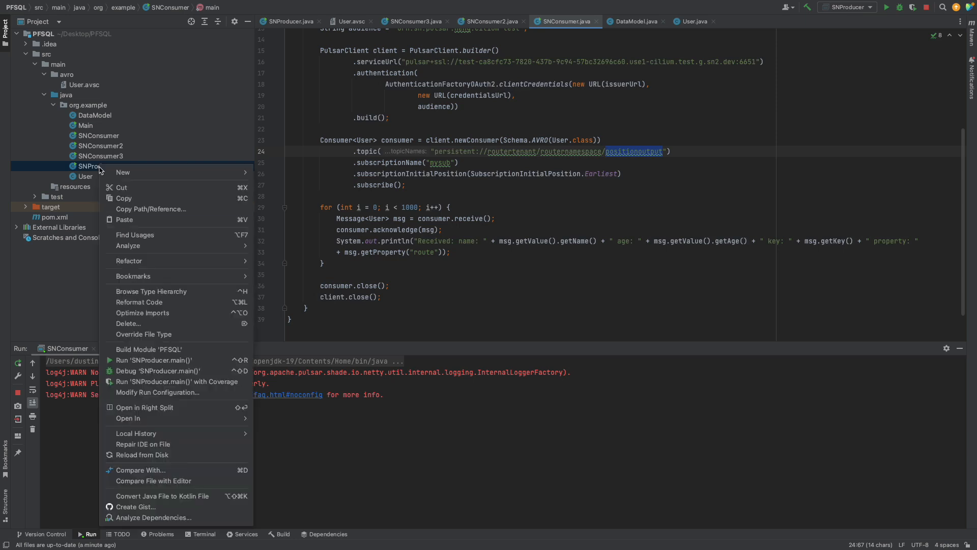
click(129, 360)
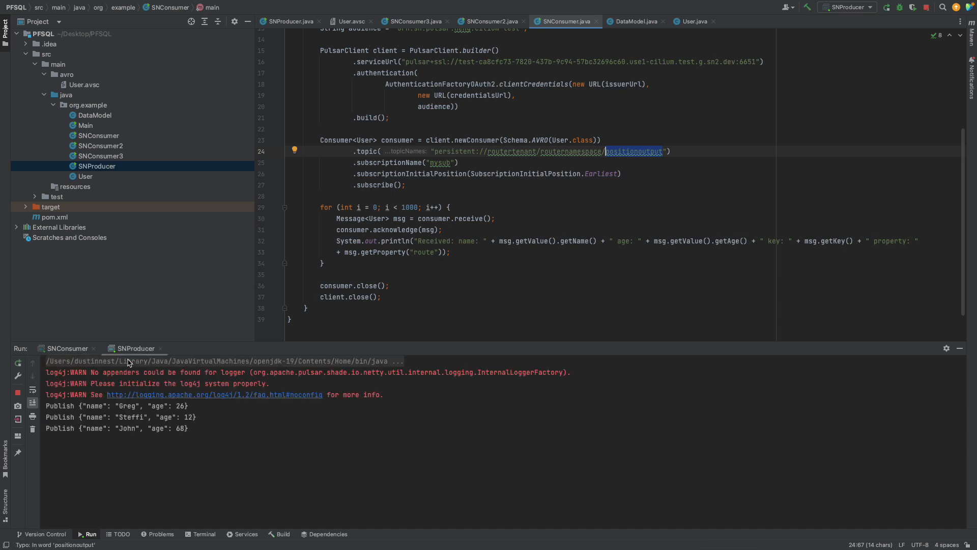
drag(131, 351, 64, 362)
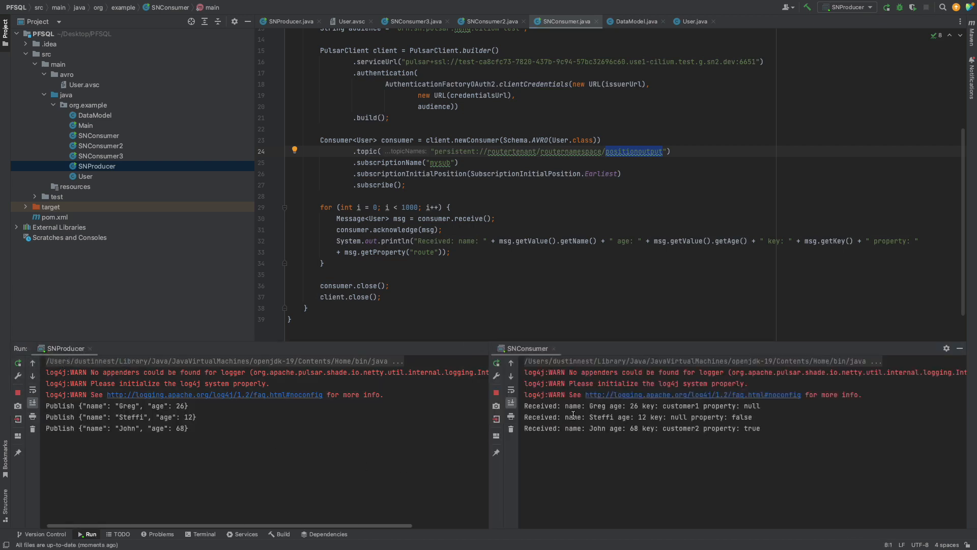
drag(762, 429, 524, 407)
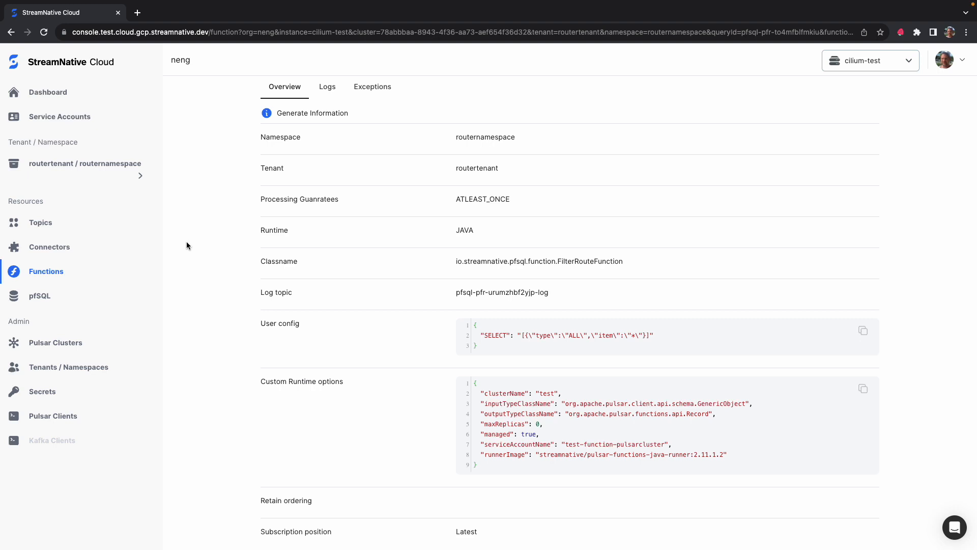
Examine the new function's subscription position.
scroll(186, 241, down, 2)
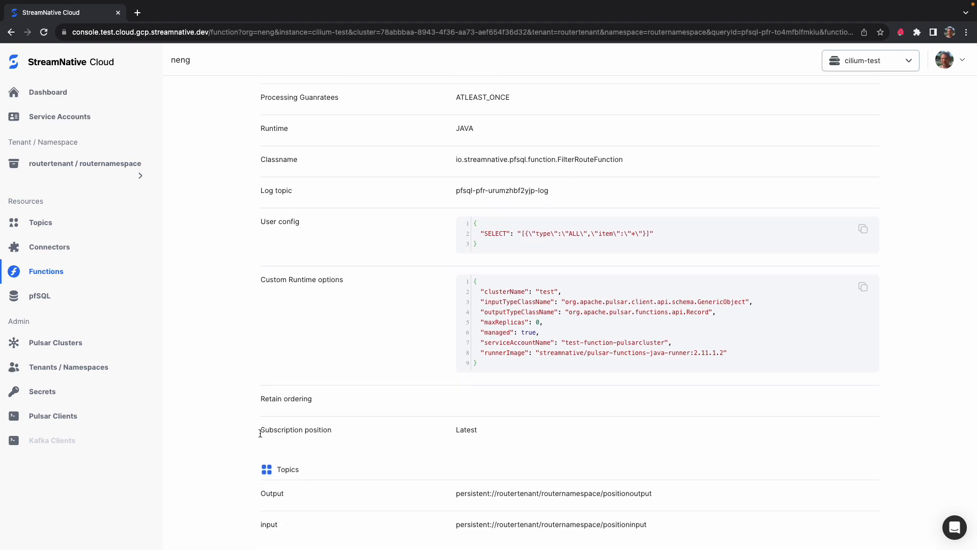
drag(261, 432, 475, 431)
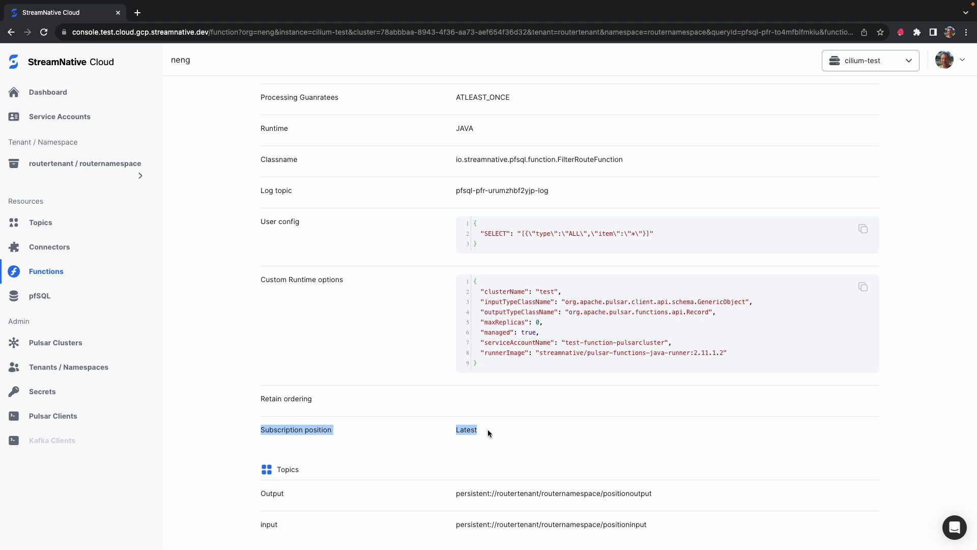